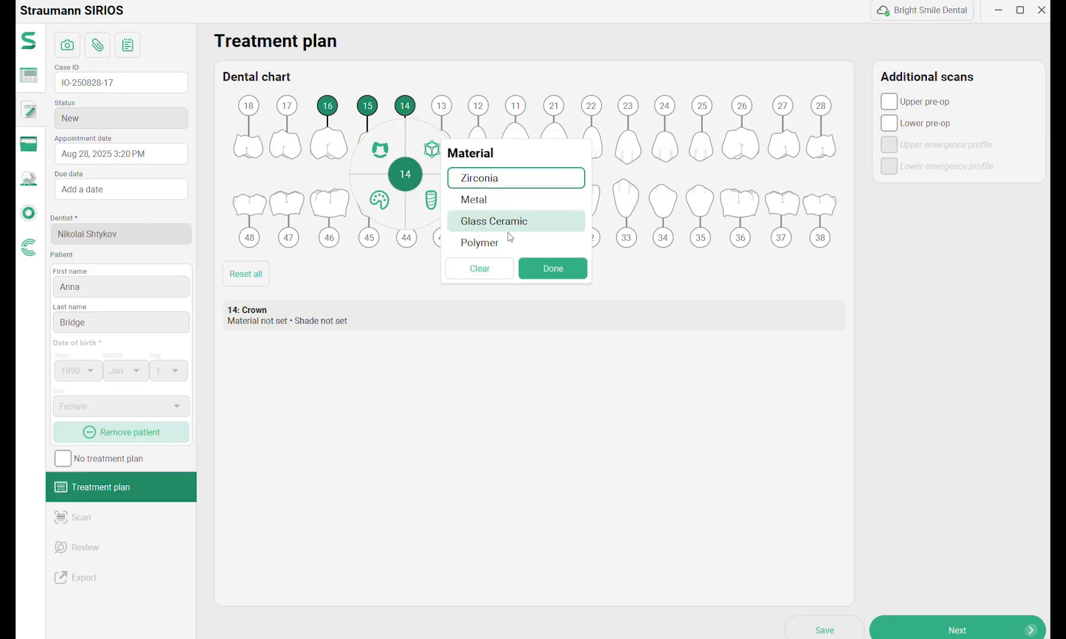
# Set the crowns on teeth 14, 15 and 16 to Zirconia with a single central shade of A2 from VITA Classical A1-D4.
pyautogui.click(552, 270)
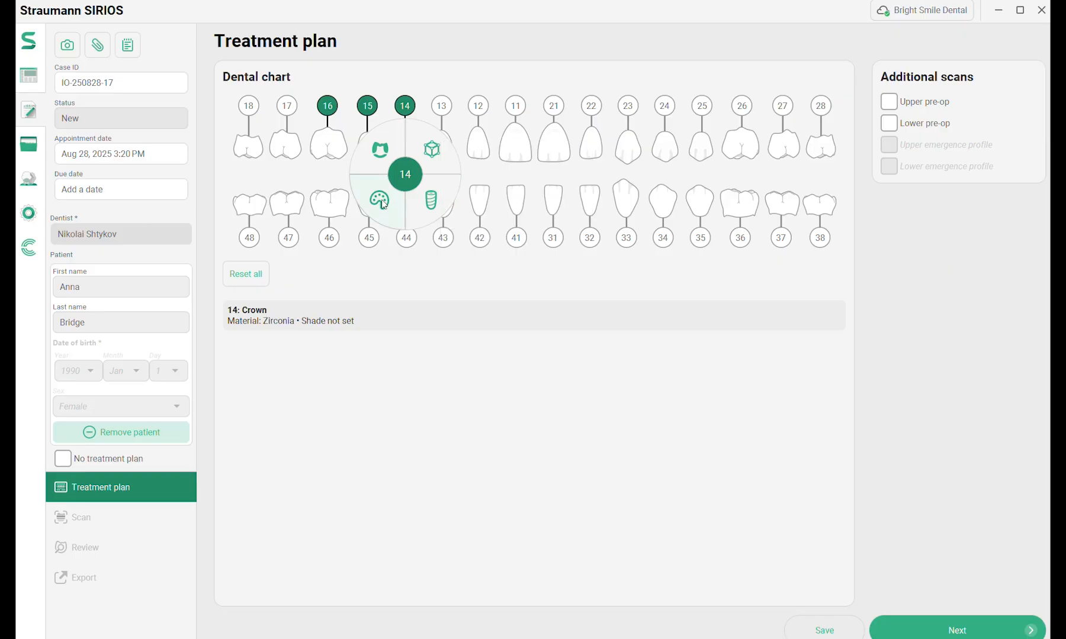
pyautogui.click(379, 200)
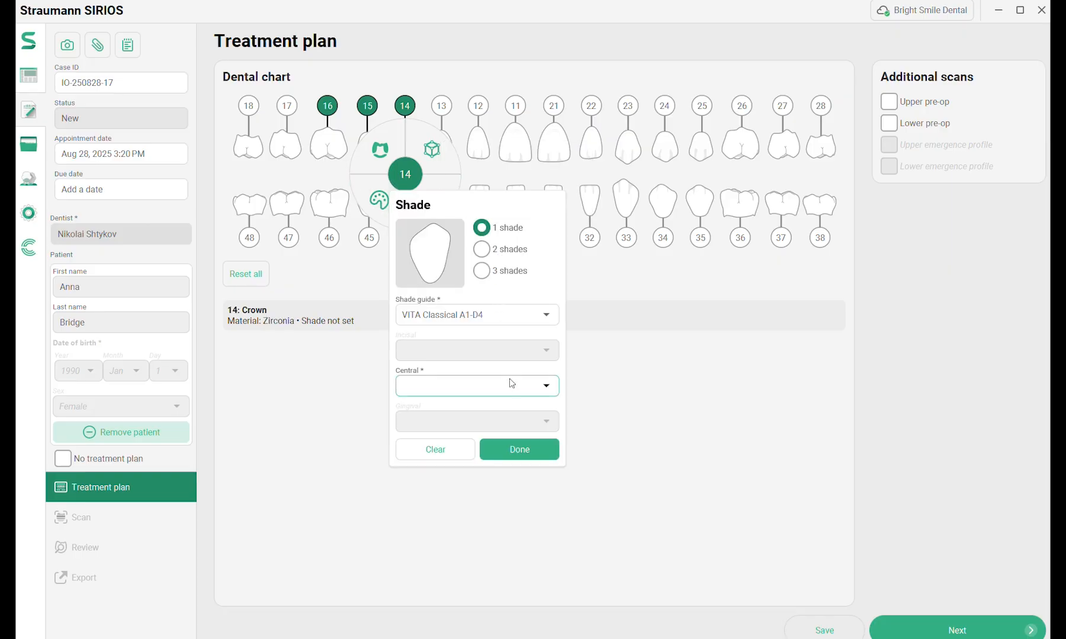
pyautogui.click(512, 385)
pyautogui.click(495, 434)
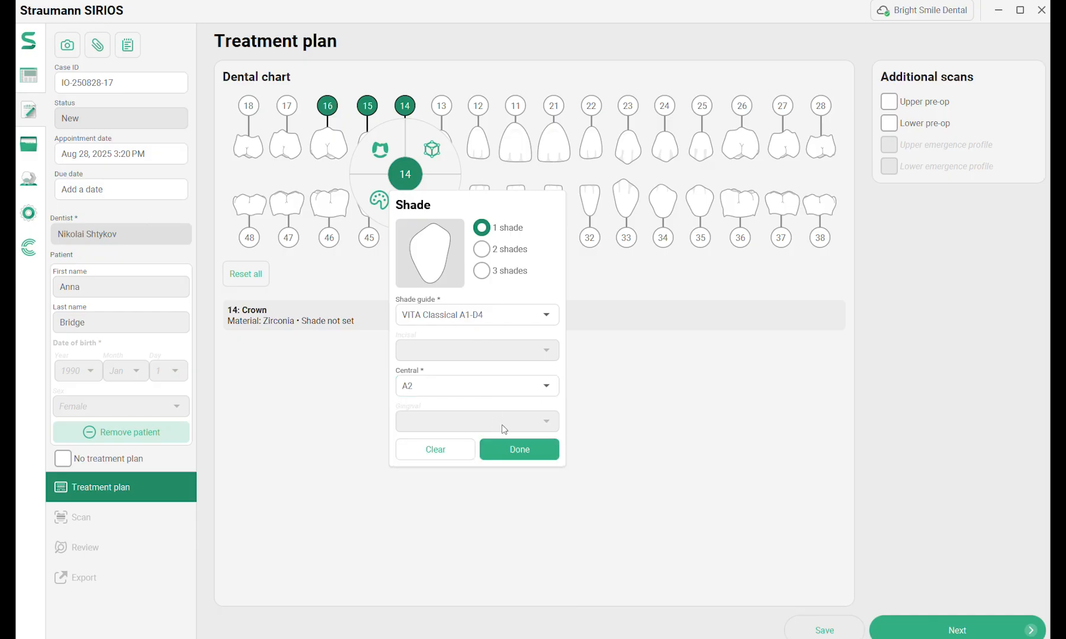
pyautogui.click(517, 448)
# Join the crowns on teeth 16, 15 and 14 into a bridge and change tooth 15 to a pontic.
pyautogui.click(280, 281)
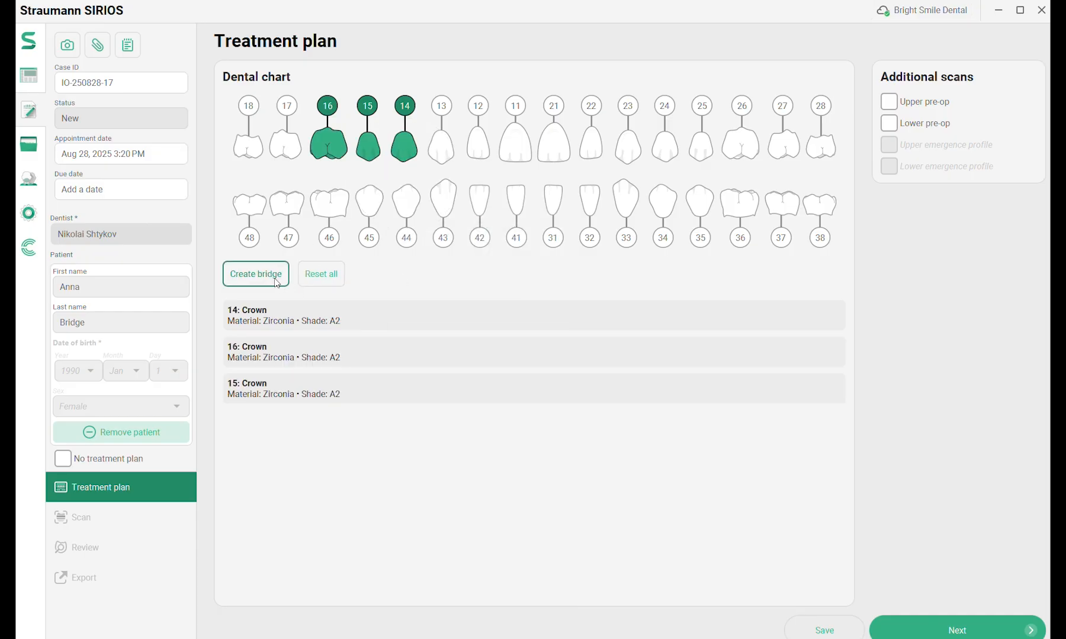
pyautogui.click(370, 156)
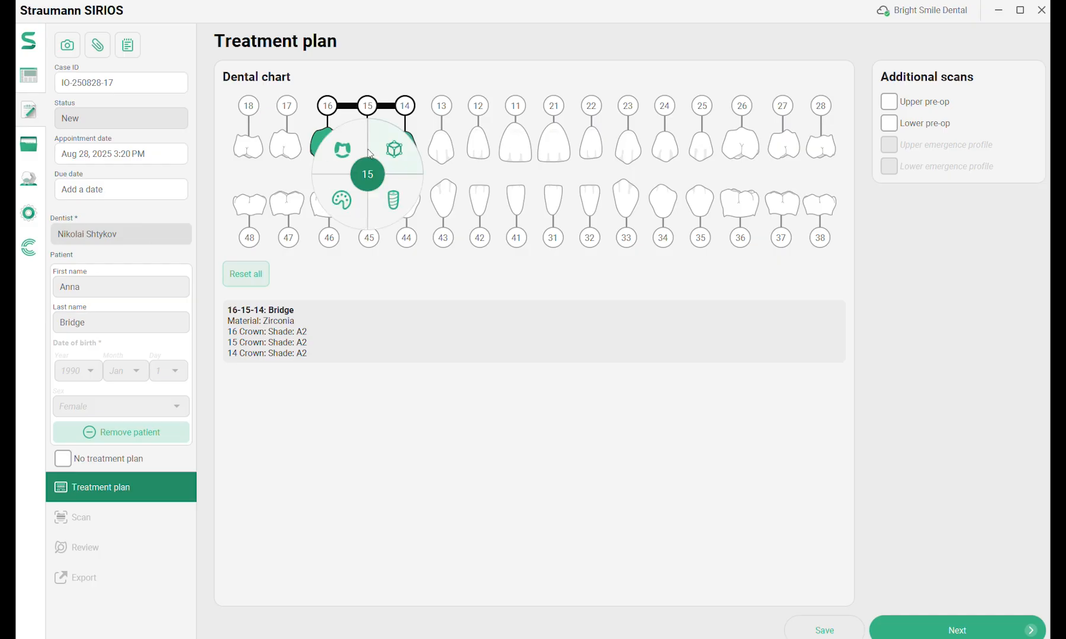
pyautogui.click(358, 161)
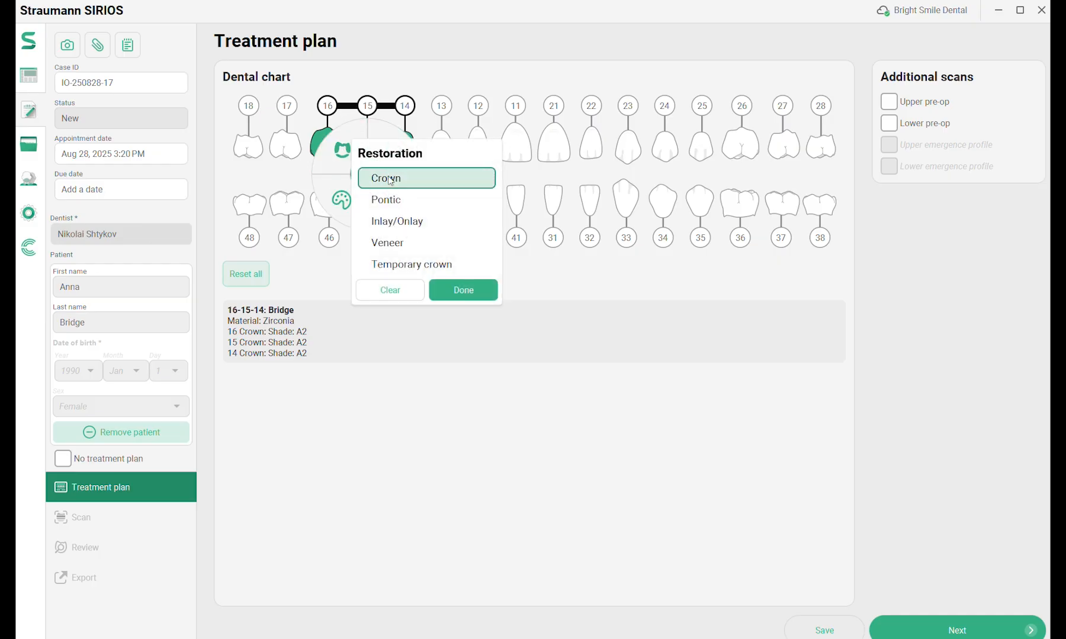
pyautogui.click(395, 201)
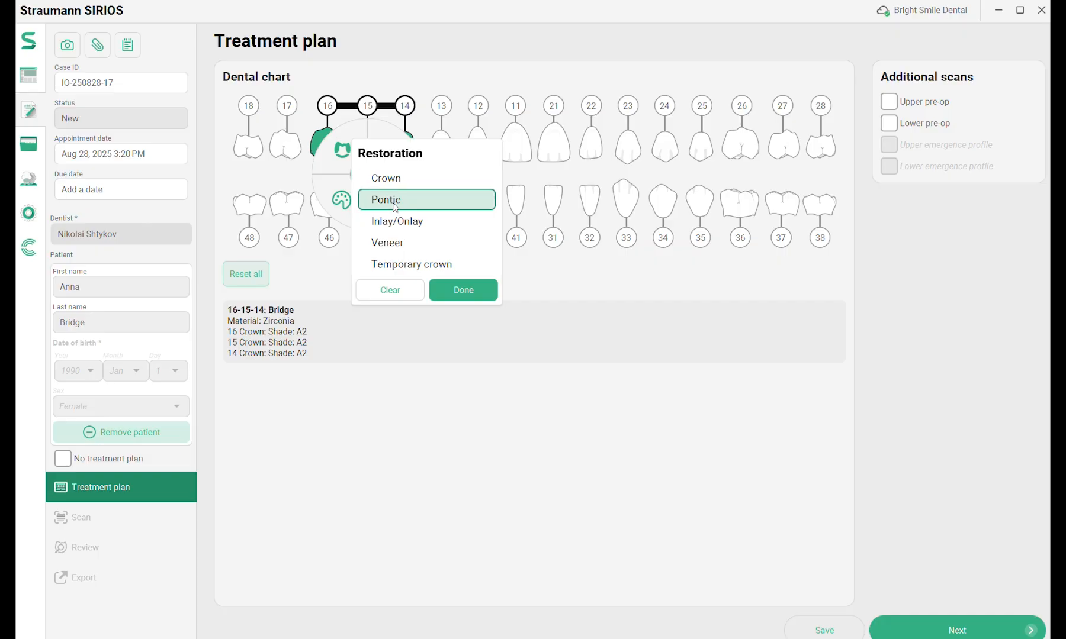
pyautogui.click(493, 292)
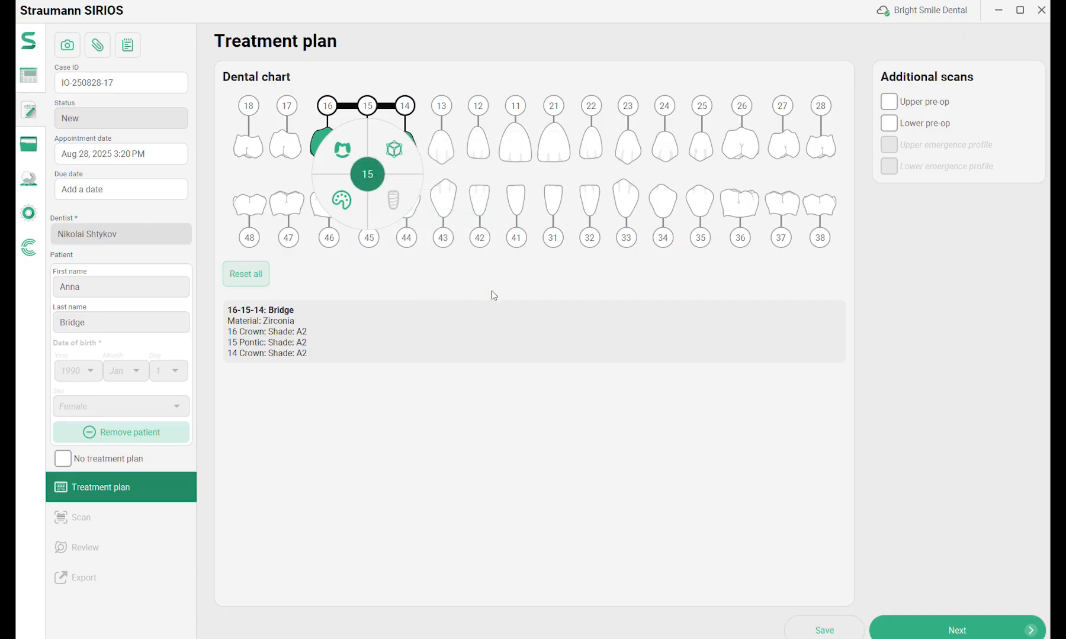
pyautogui.click(455, 280)
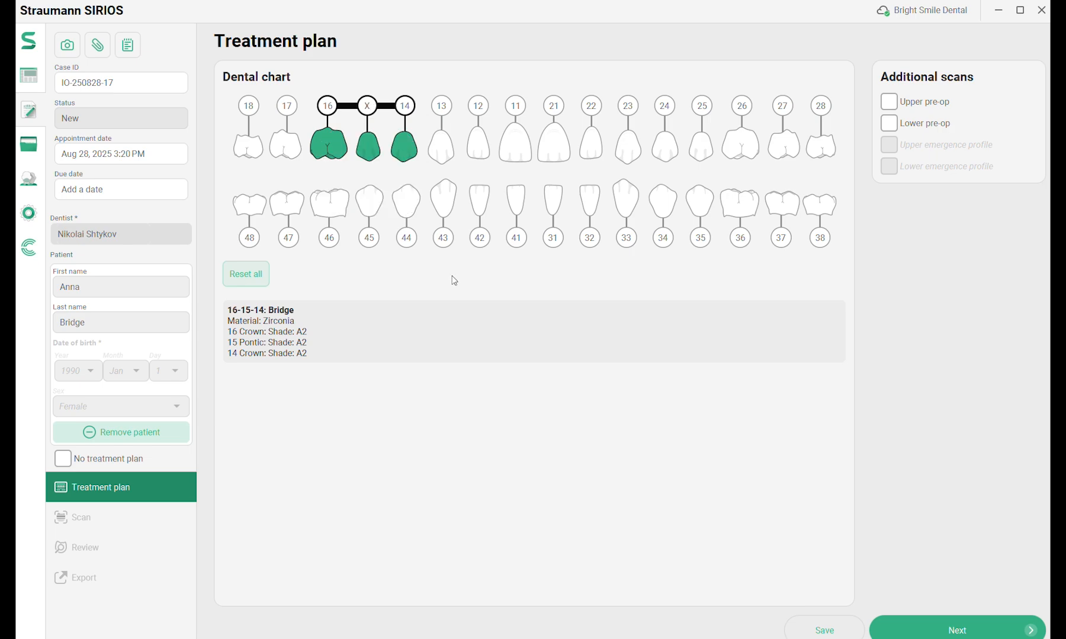
# Proceed from the treatment plan to the lower arch scan and continue to the upper arch scan.
pyautogui.click(894, 626)
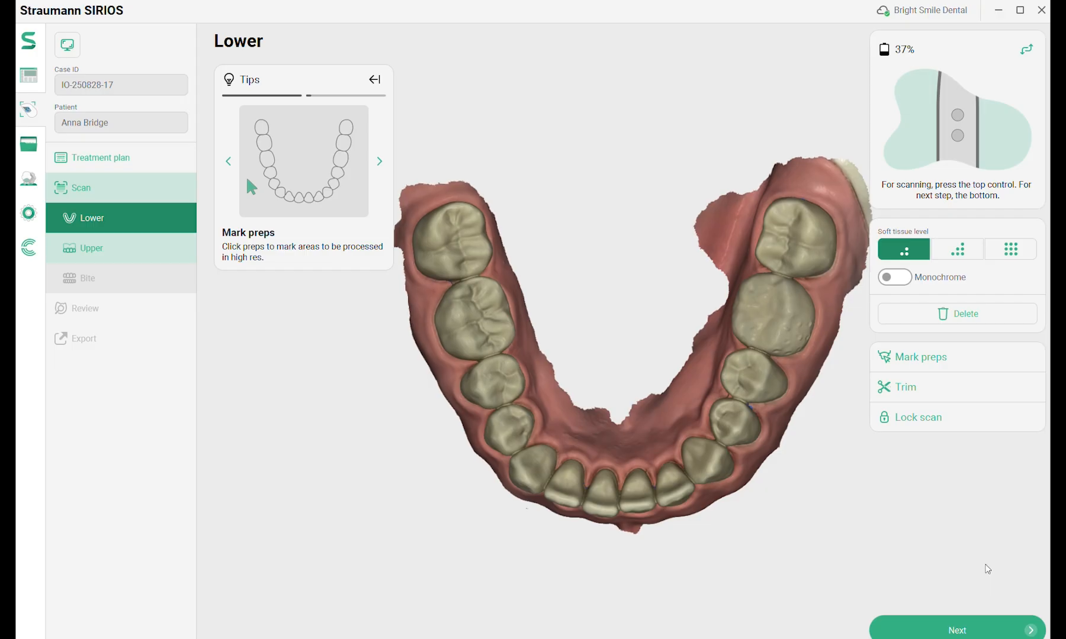
pyautogui.click(977, 630)
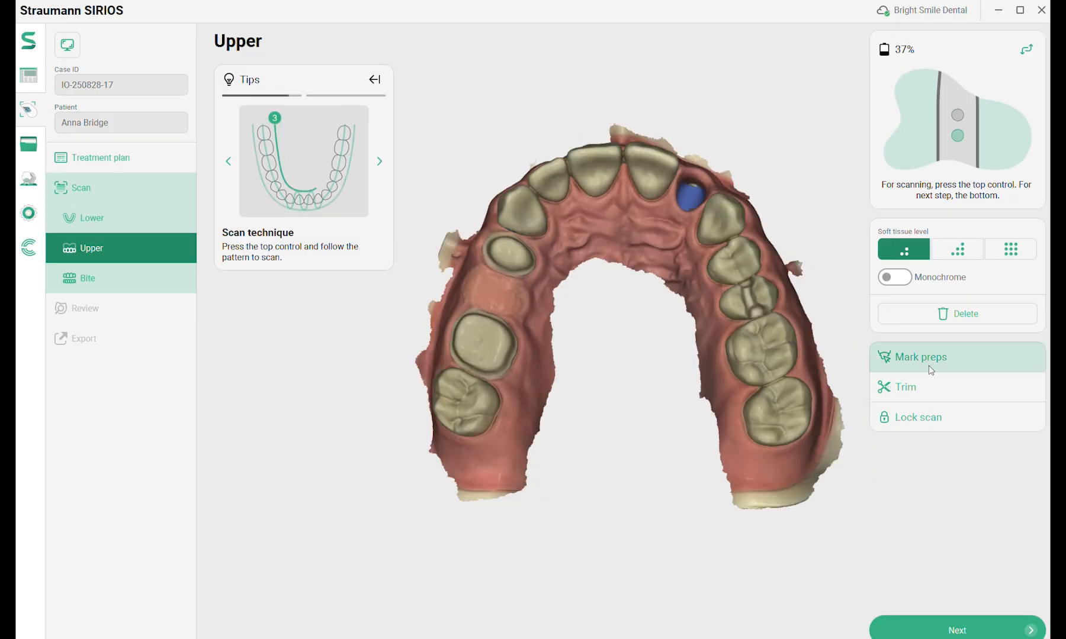
# Mark the preparations of teeth 16 and 14 on the upper scan for high-resolution processing and continue to the bite scan.
pyautogui.click(924, 363)
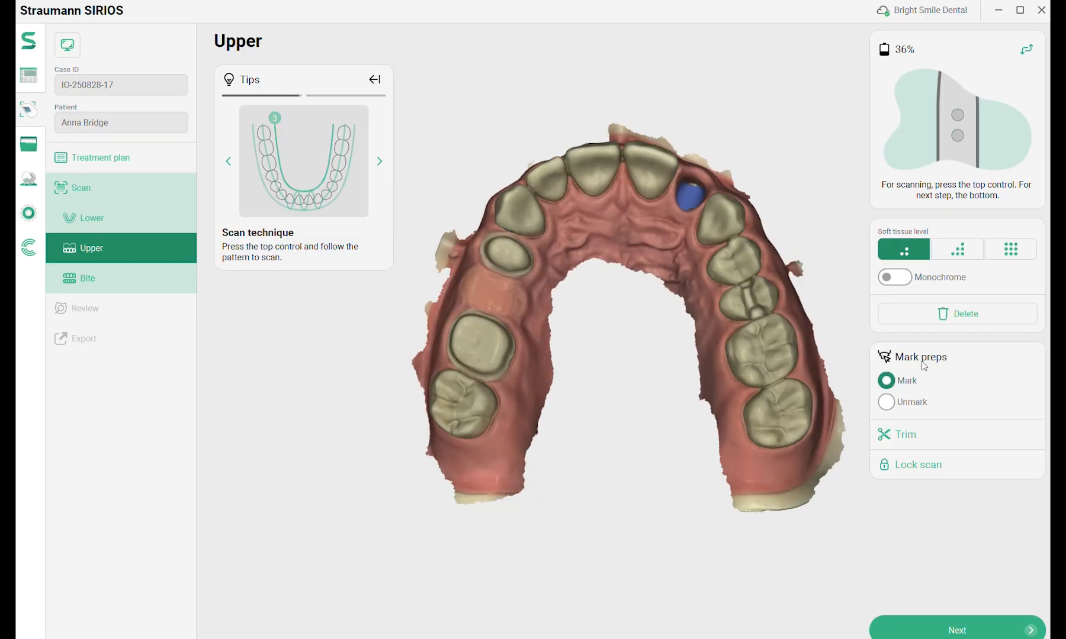
pyautogui.click(477, 351)
pyautogui.moveTo(504, 350); pyautogui.dragTo(523, 347)
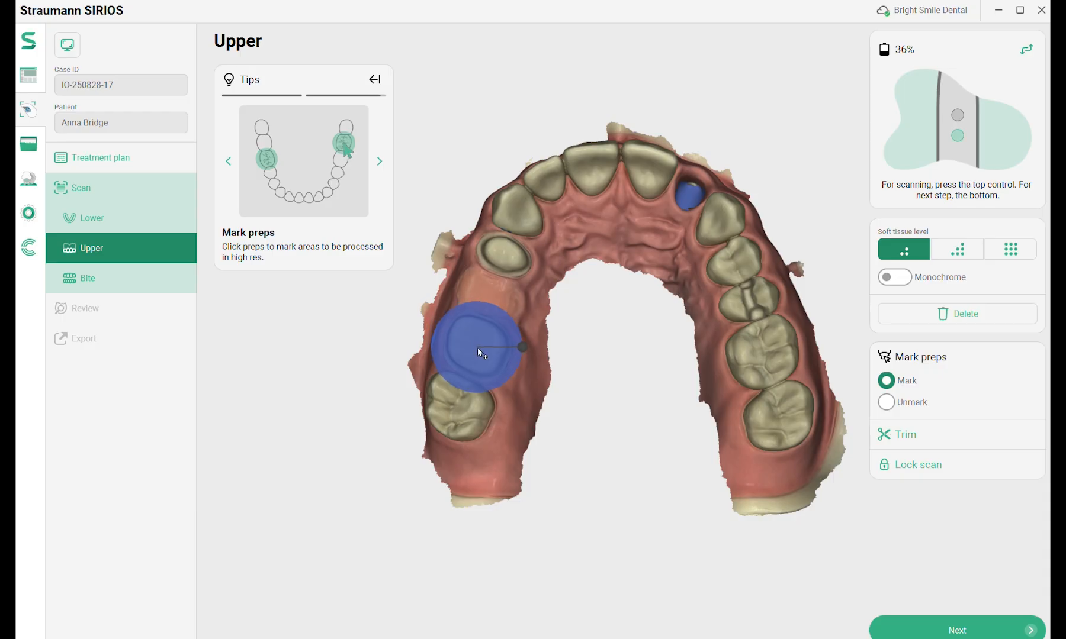
pyautogui.click(506, 259)
pyautogui.moveTo(534, 259); pyautogui.dragTo(544, 267)
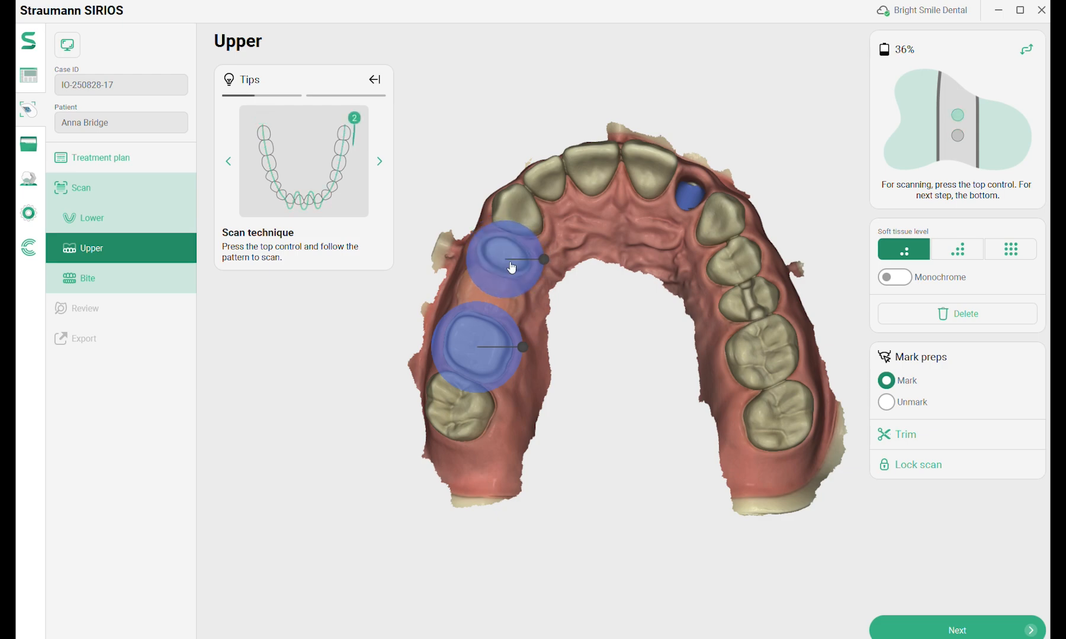
pyautogui.click(965, 633)
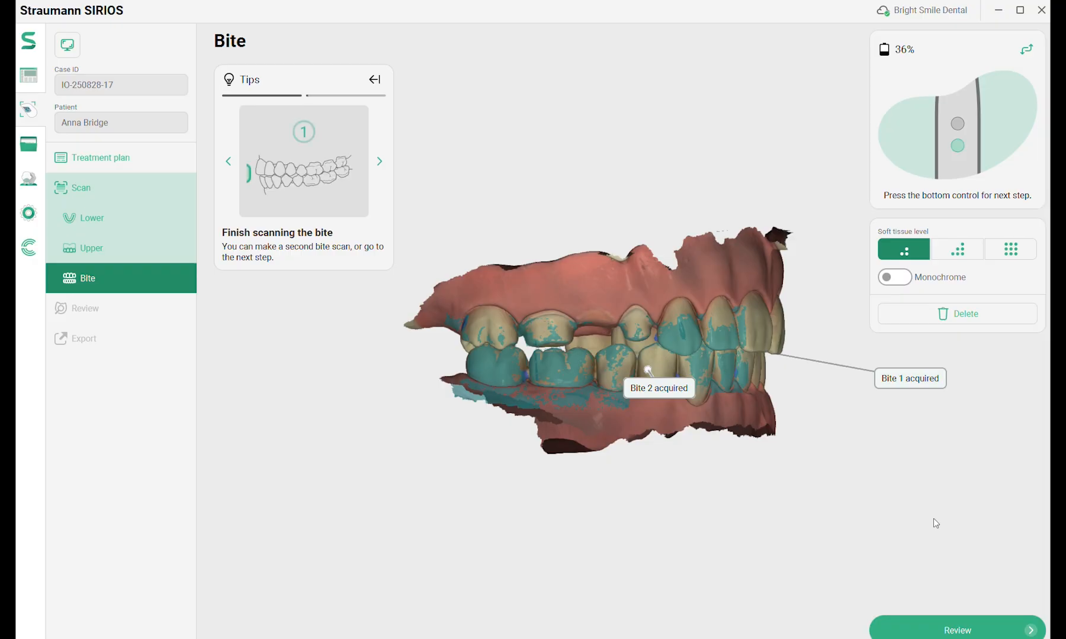
# Move the case to review and tag teeth 16, 15 and 14 at their centers on the upper arch.
pyautogui.click(999, 631)
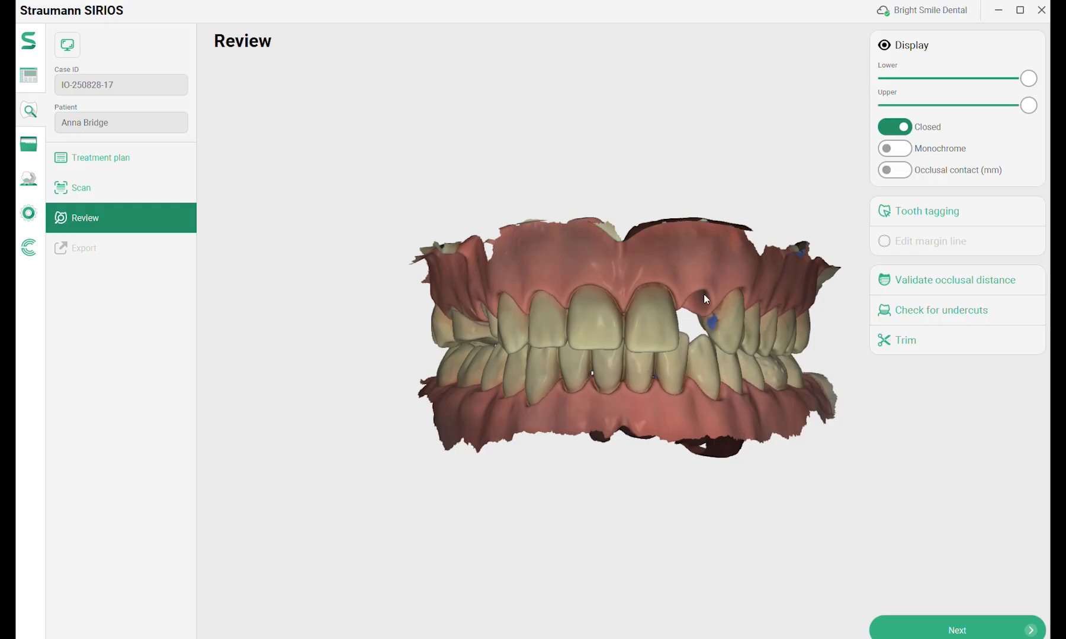
pyautogui.click(958, 221)
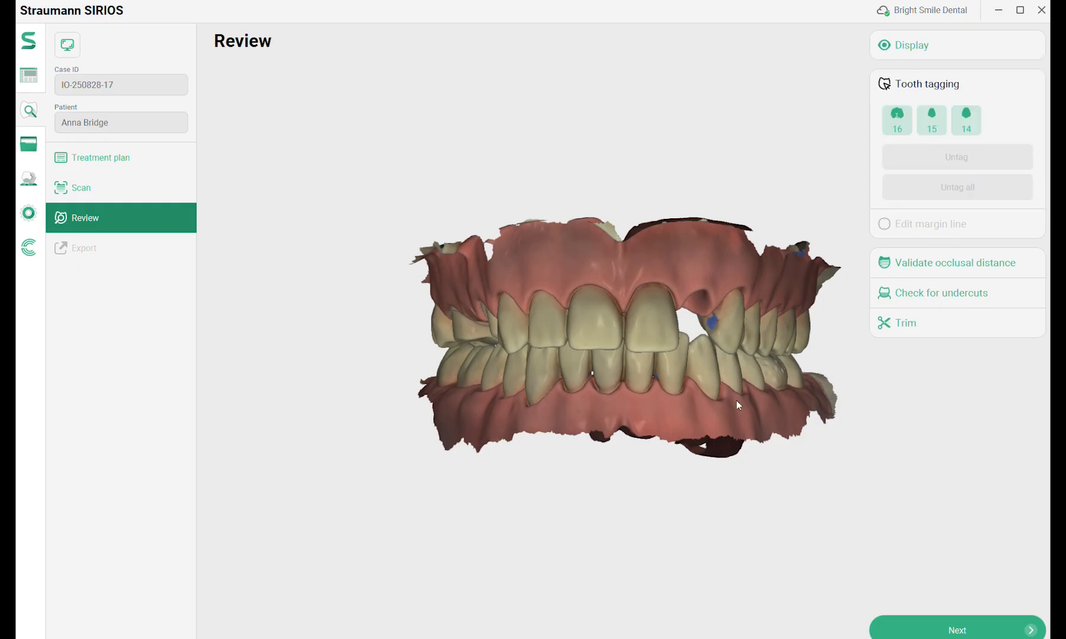
pyautogui.click(895, 121)
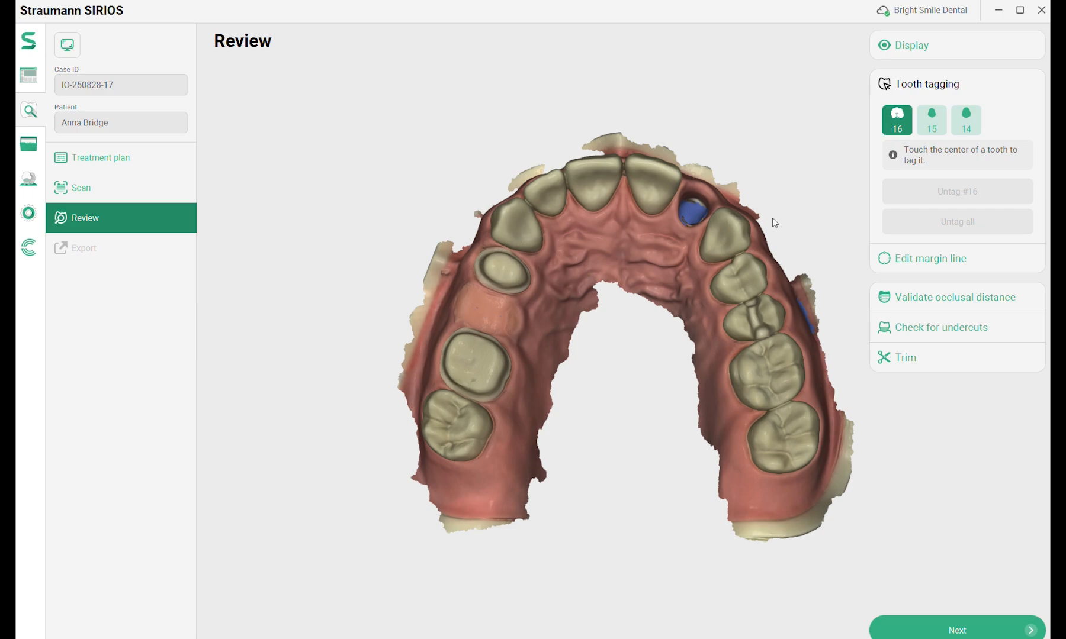
pyautogui.click(472, 361)
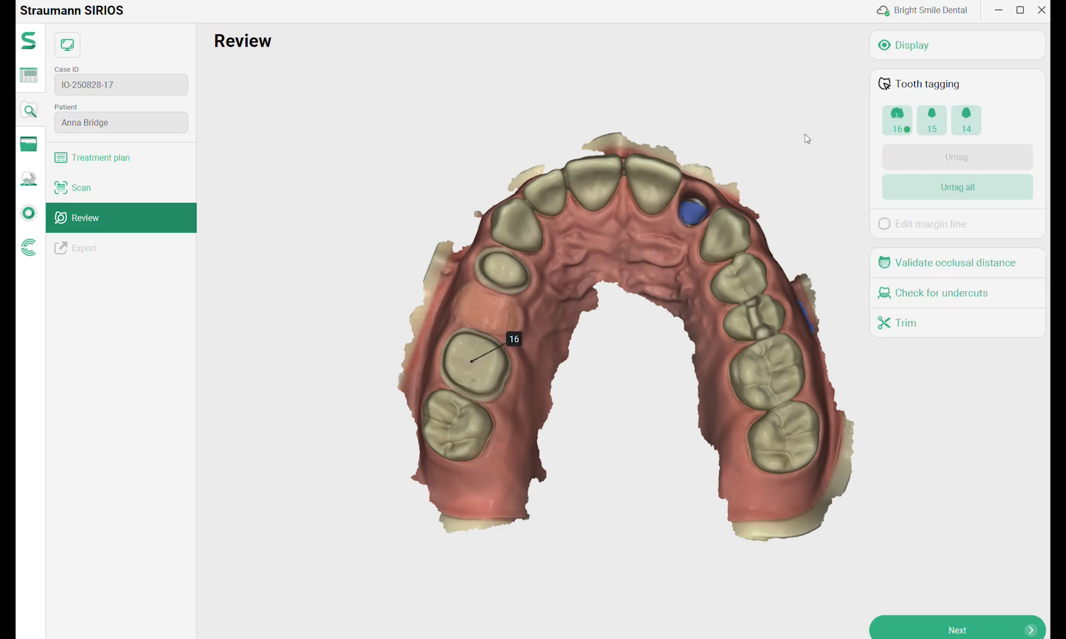
pyautogui.click(931, 120)
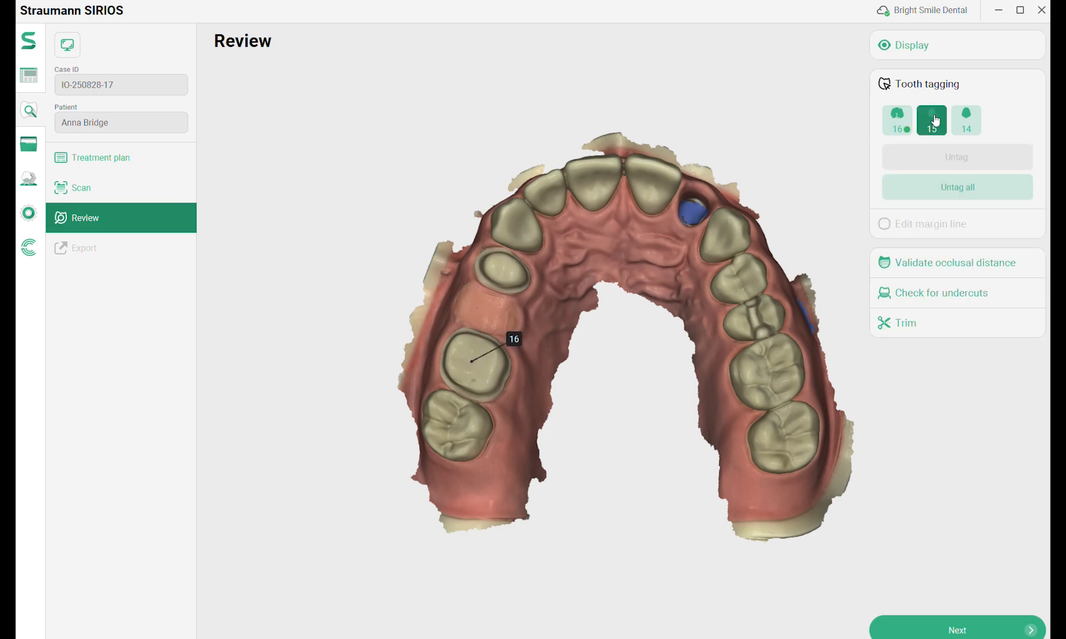
pyautogui.click(489, 312)
pyautogui.click(966, 120)
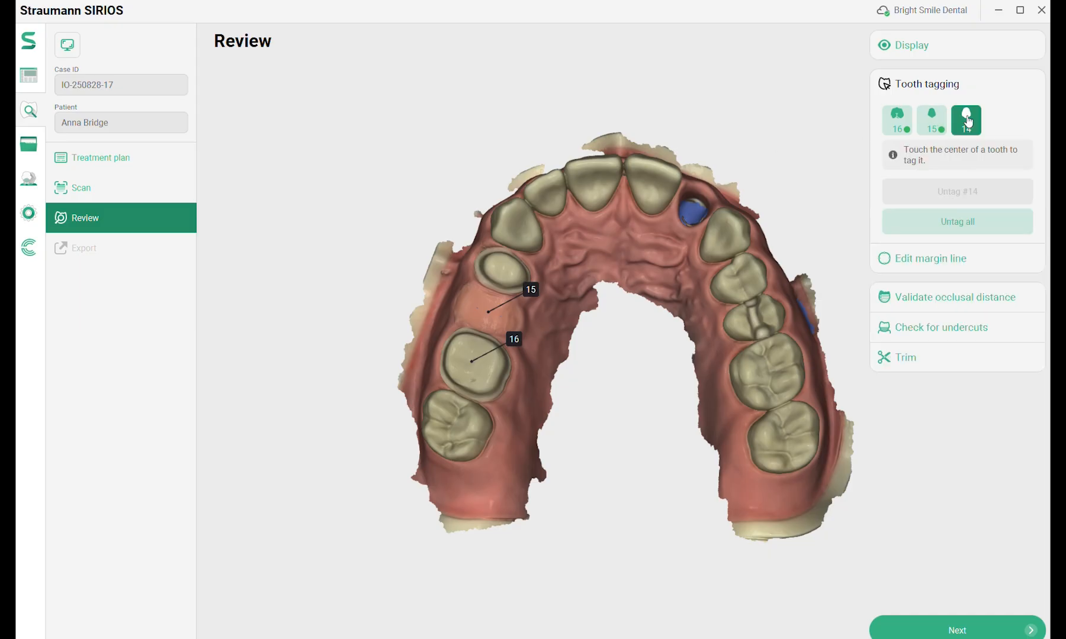
pyautogui.click(502, 269)
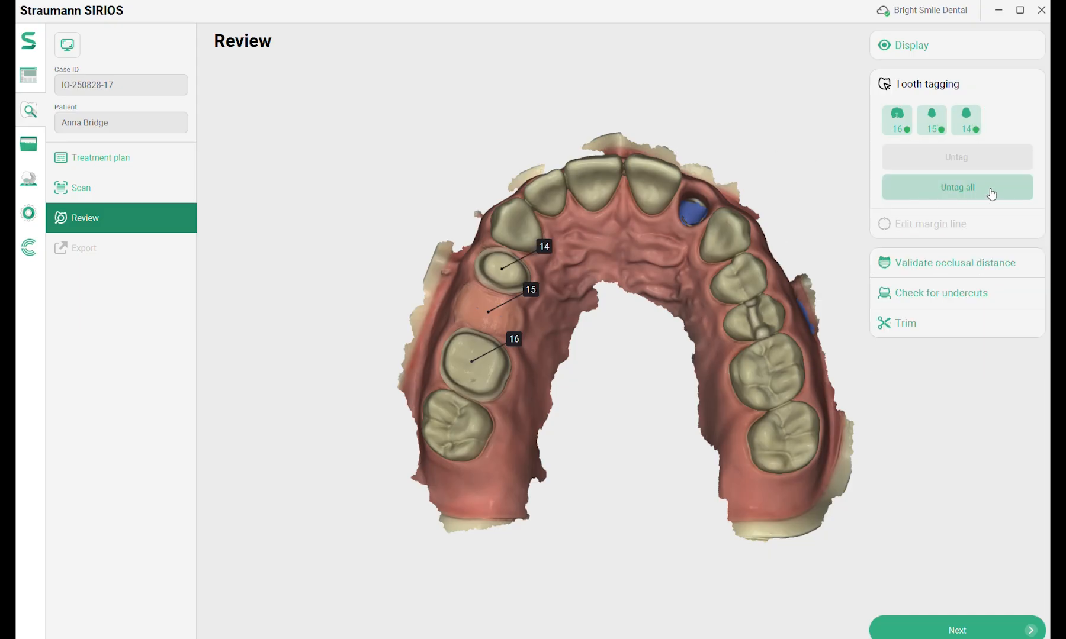
# Trace the margin line around the preparation of tooth 16, combining the Draw line and Dot-to-dot methods.
pyautogui.click(900, 130)
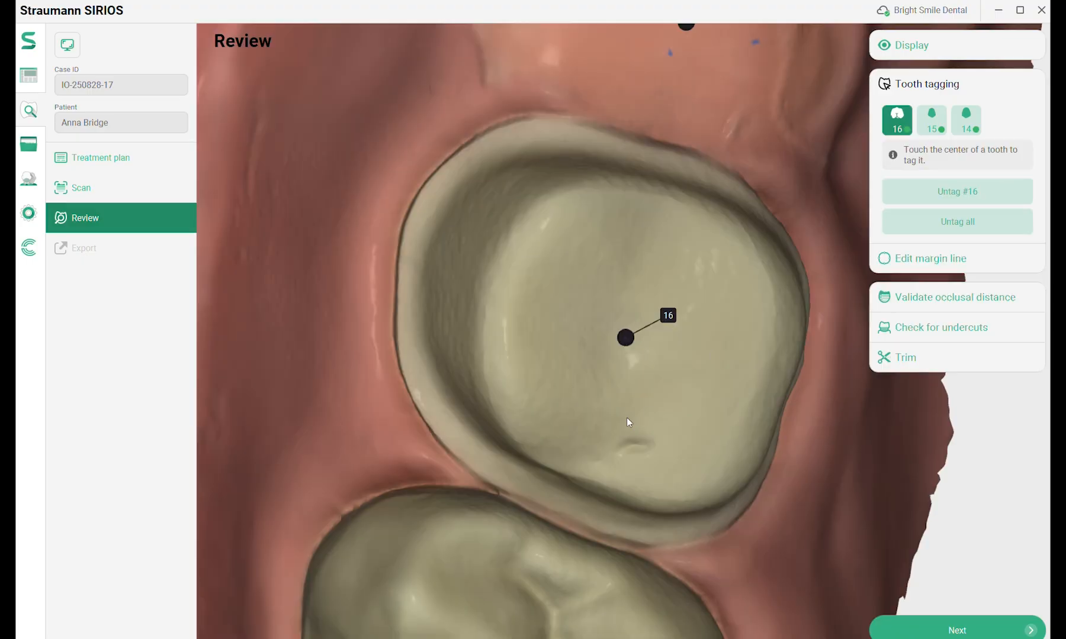
pyautogui.click(930, 259)
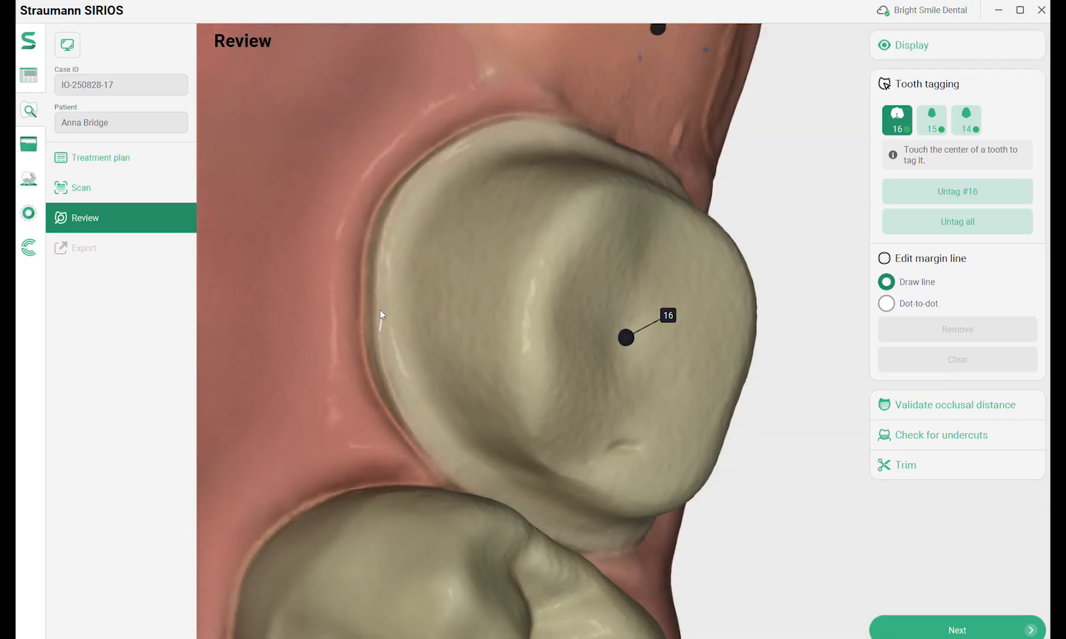
pyautogui.moveTo(380, 251); pyautogui.dragTo(391, 219)
pyautogui.click(406, 188)
pyautogui.click(446, 152)
pyautogui.click(528, 124)
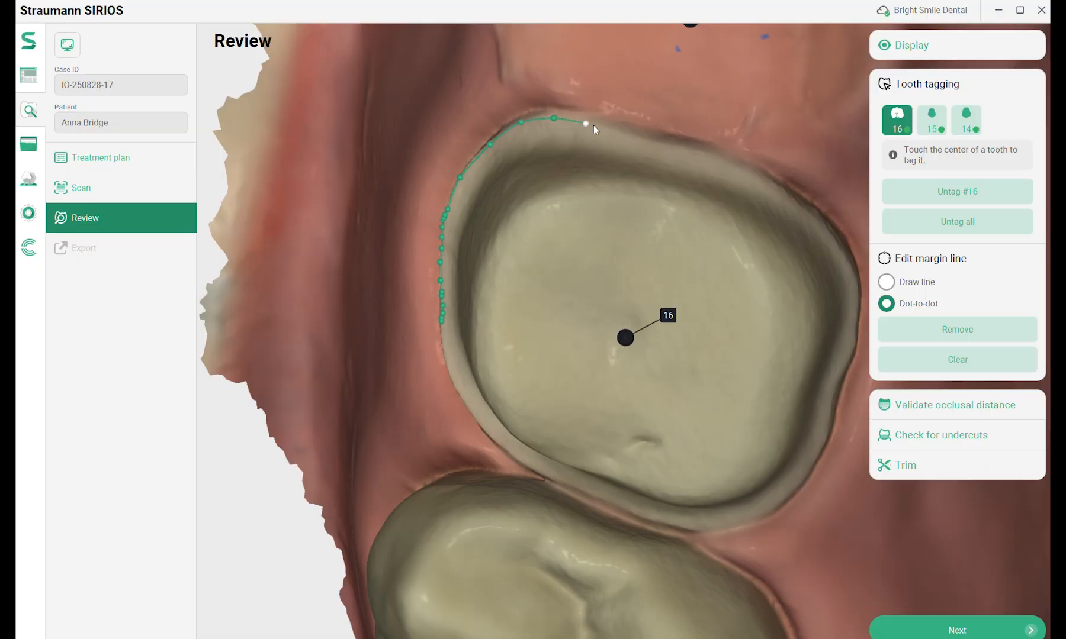
pyautogui.click(844, 244)
pyautogui.click(793, 494)
pyautogui.click(636, 523)
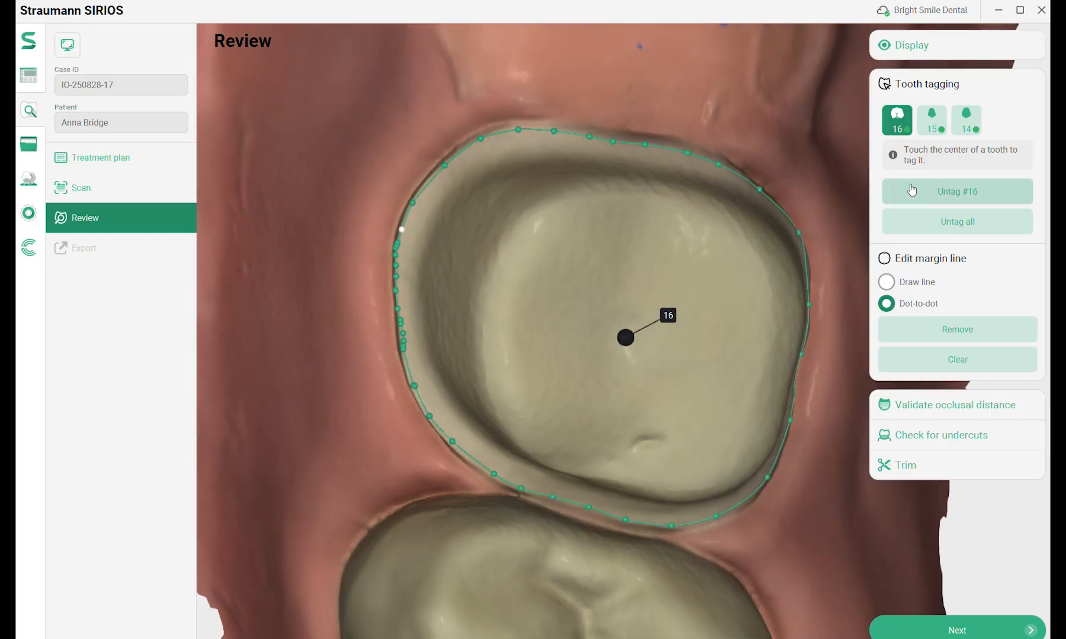
# Trace a closed margin line around the preparation of tooth 14 and finish margin editing.
pyautogui.click(966, 120)
pyautogui.click(887, 304)
pyautogui.click(514, 221)
pyautogui.click(568, 210)
pyautogui.click(467, 298)
pyautogui.click(483, 252)
pyautogui.click(886, 282)
pyautogui.click(915, 308)
pyautogui.click(424, 172)
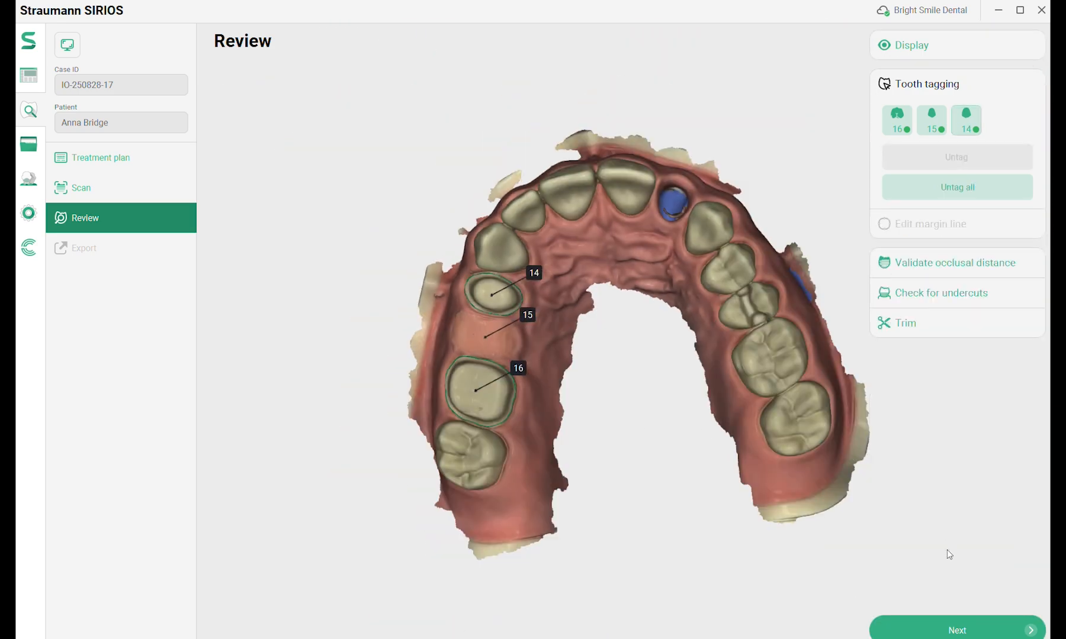
# Validate the occlusal distance against 0.41 mm and open the arches to examine the distance map on the upper teeth and preparations.
pyautogui.click(941, 270)
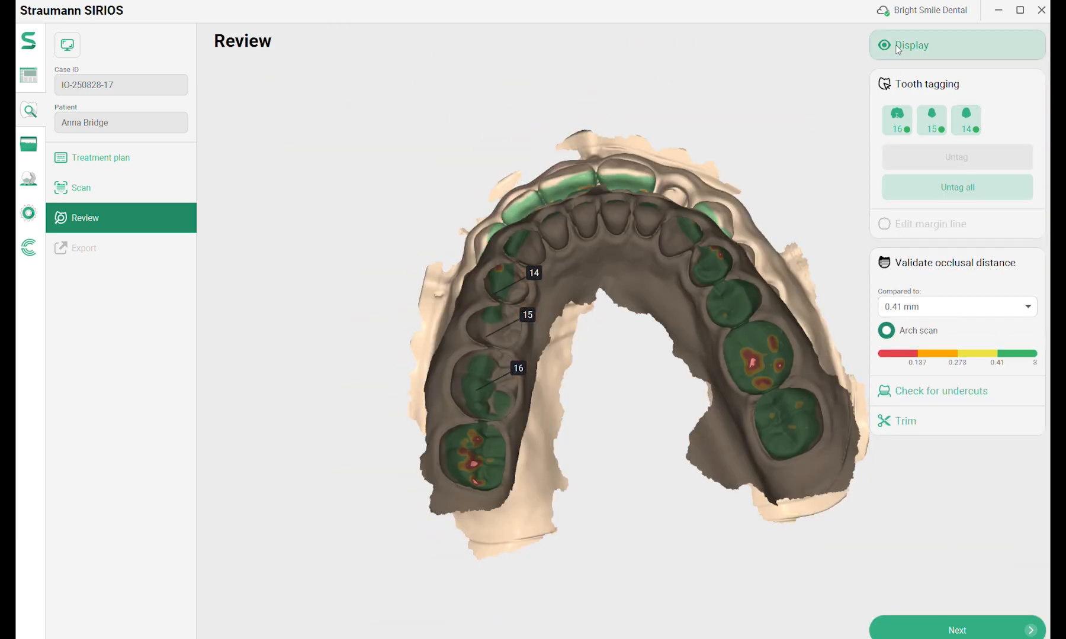
pyautogui.click(902, 42)
pyautogui.click(894, 127)
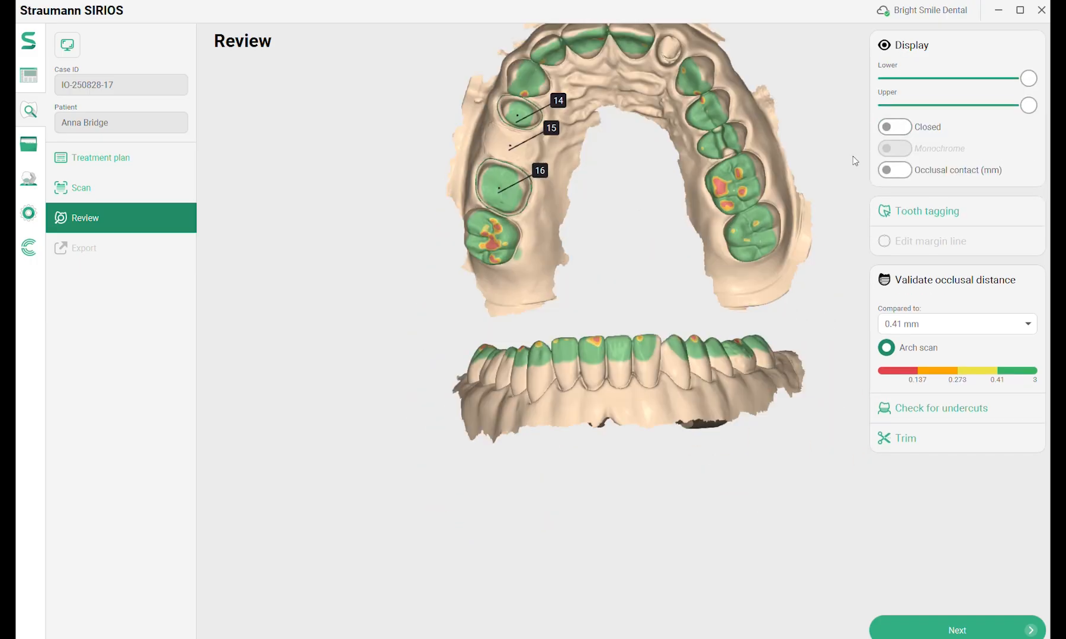
pyautogui.scroll(5, 620, 225)
pyautogui.moveTo(620, 225); pyautogui.dragTo(502, 376, button='middle')
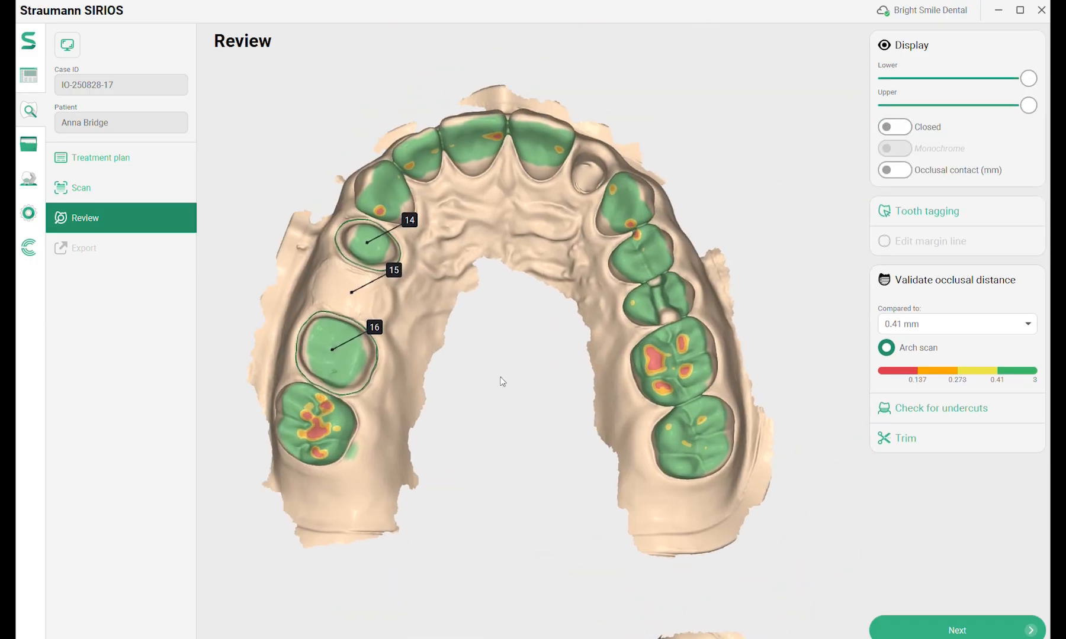
pyautogui.scroll(3, 503, 376)
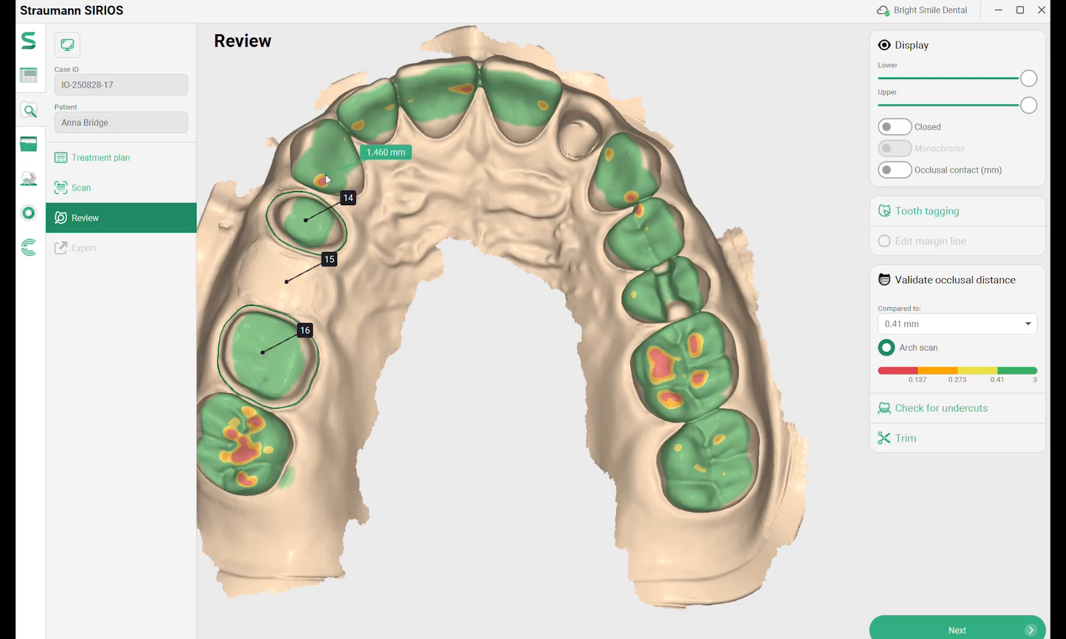
# Check the upper arch for undercuts at 50 µm and examine the areas around the preparations of teeth 14 and 16.
pyautogui.click(947, 412)
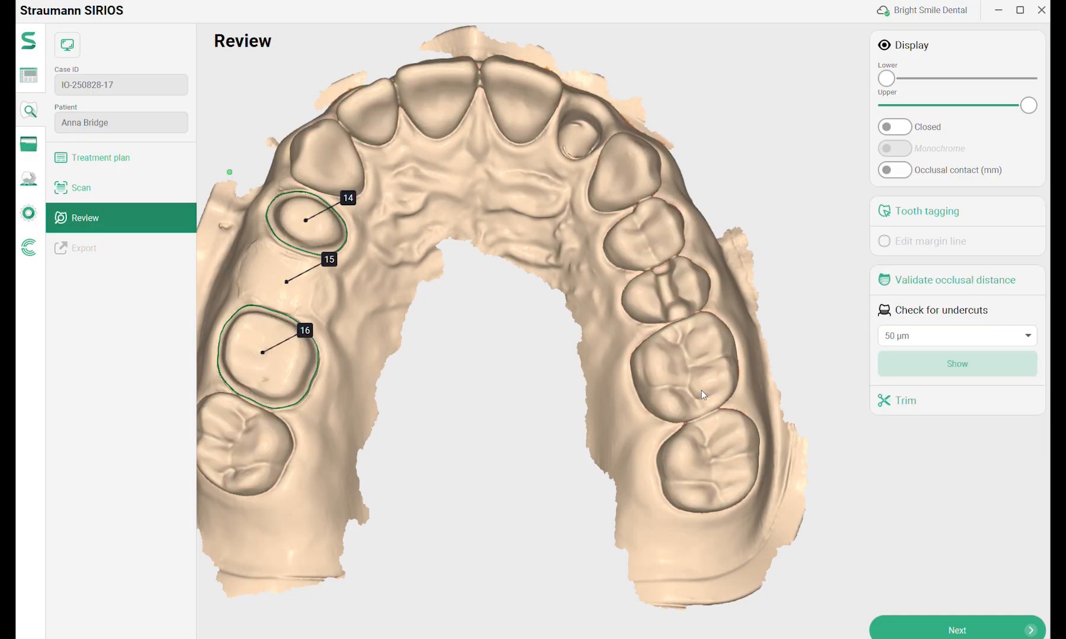
pyautogui.moveTo(509, 329); pyautogui.dragTo(638, 340, button='middle')
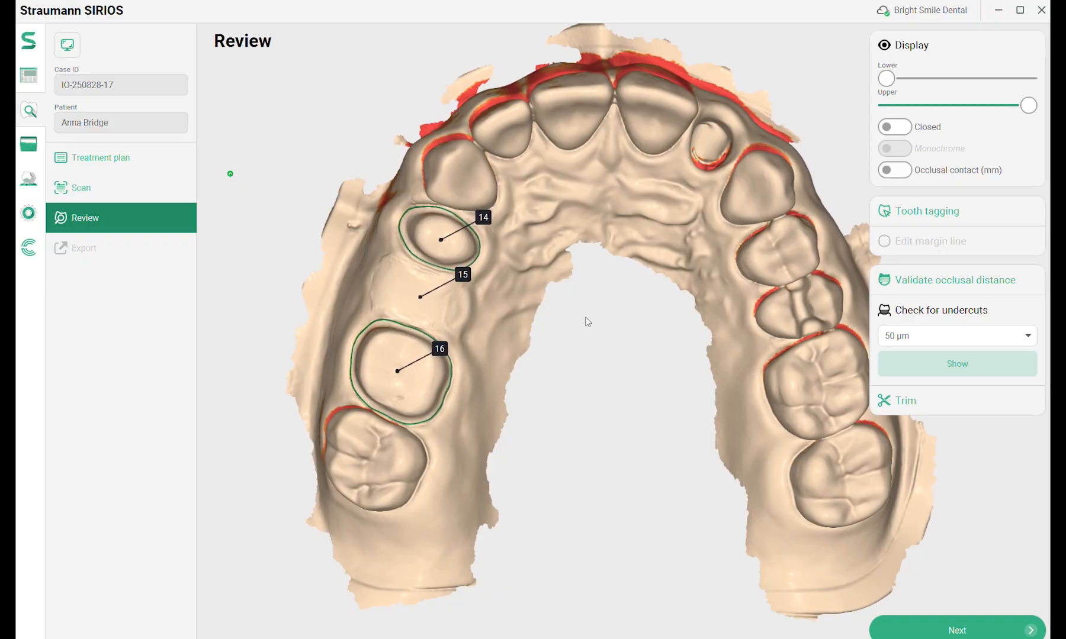
pyautogui.moveTo(584, 318); pyautogui.dragTo(581, 312, button='right')
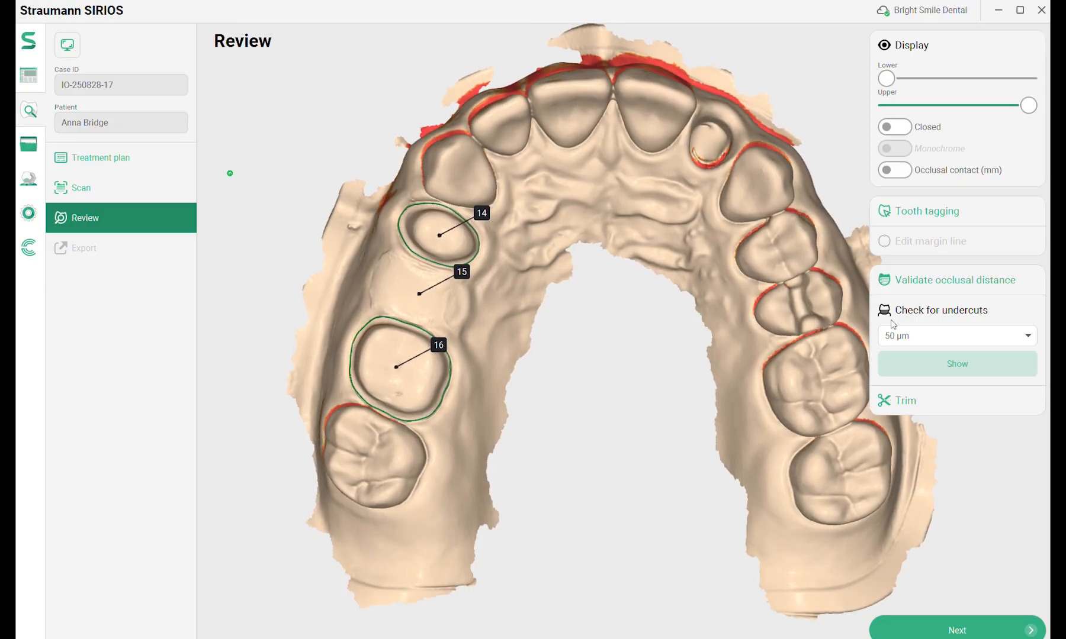
pyautogui.click(912, 361)
pyautogui.moveTo(542, 449); pyautogui.dragTo(521, 466, button='right')
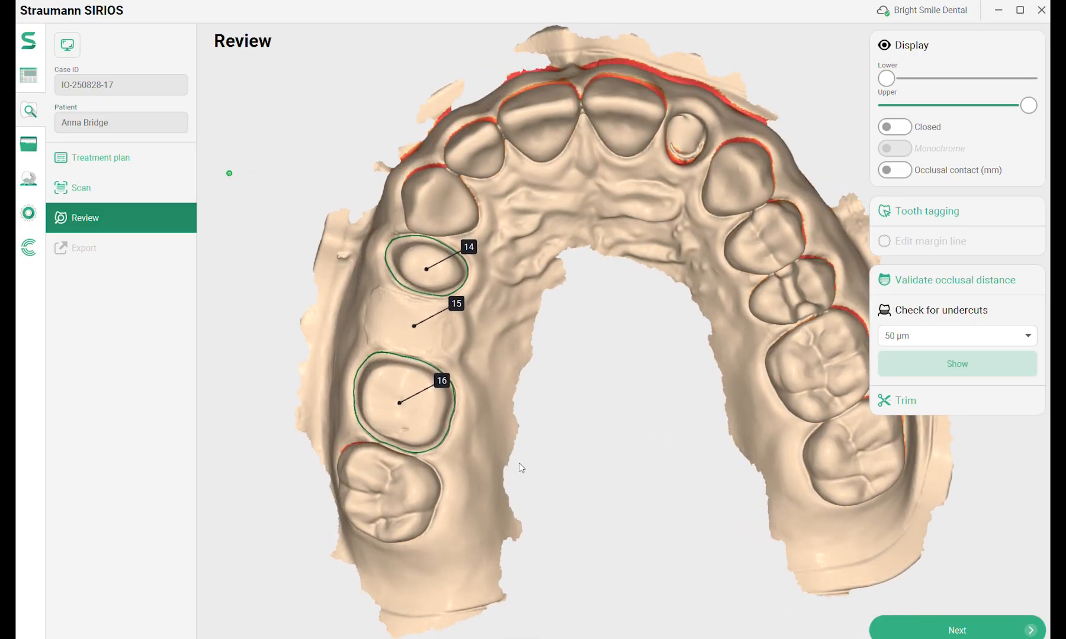
# Move the reviewed case on to export and set its due date to Sep 1, 2025.
pyautogui.click(933, 632)
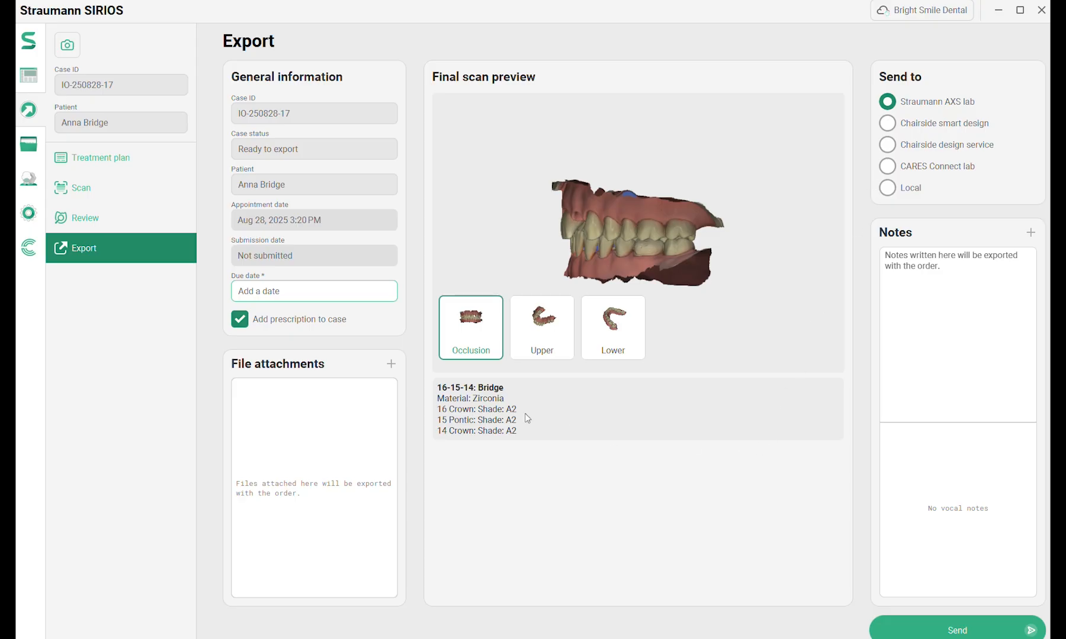
pyautogui.click(353, 295)
pyautogui.click(316, 306)
pyautogui.click(277, 344)
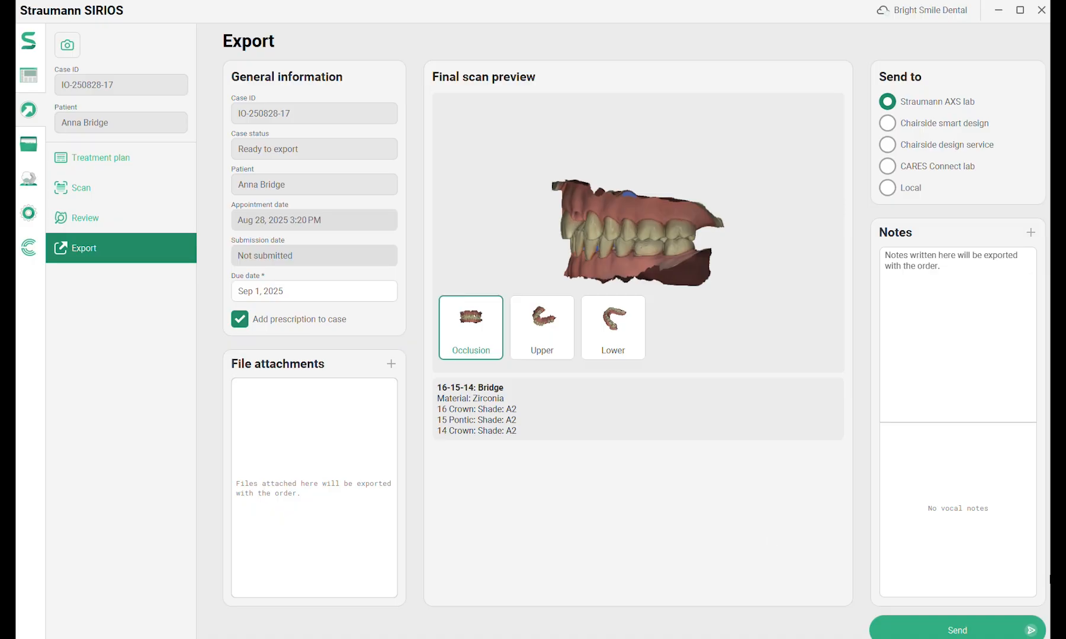
# Submit the case to Straumann AXS lab with an approved, signed prescription, and choose to send the order later instead of selecting a lab.
pyautogui.click(996, 631)
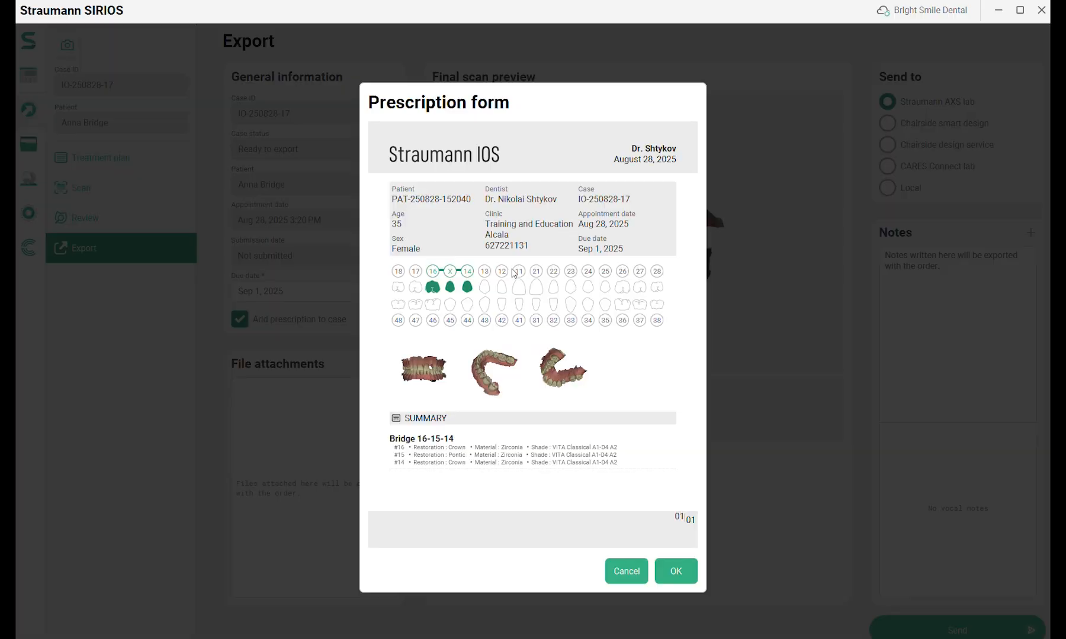
pyautogui.click(676, 571)
pyautogui.moveTo(403, 323); pyautogui.dragTo(659, 344)
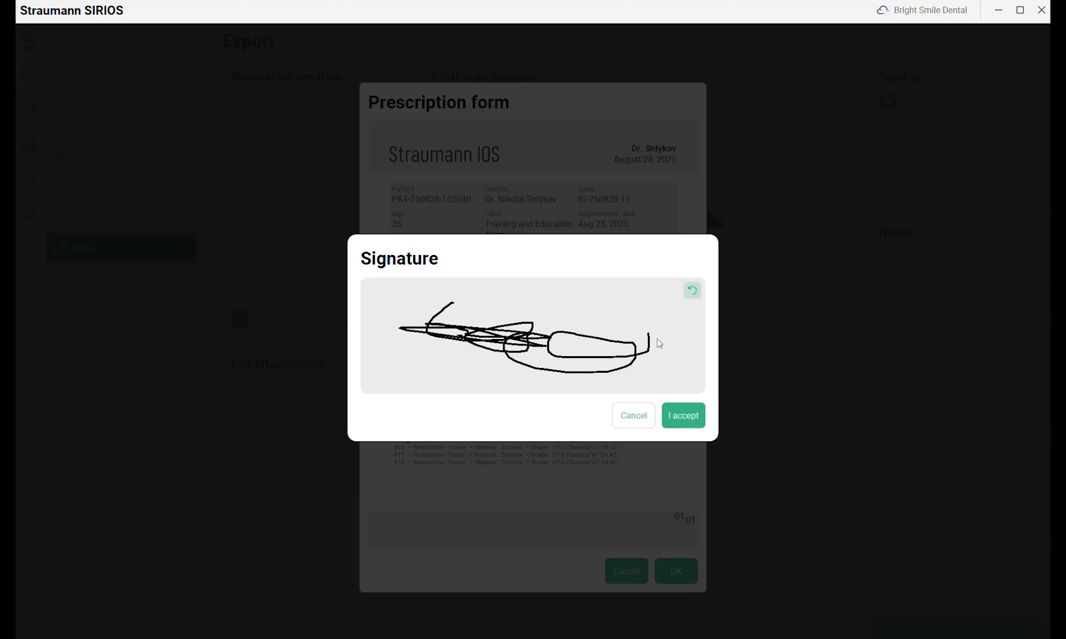
pyautogui.click(683, 416)
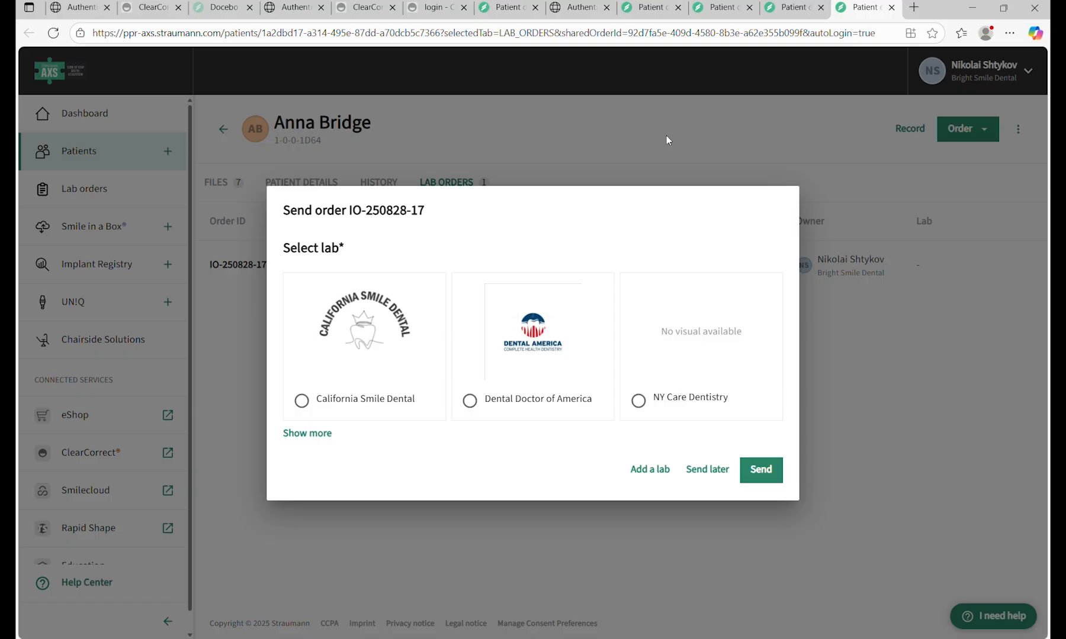
pyautogui.click(707, 469)
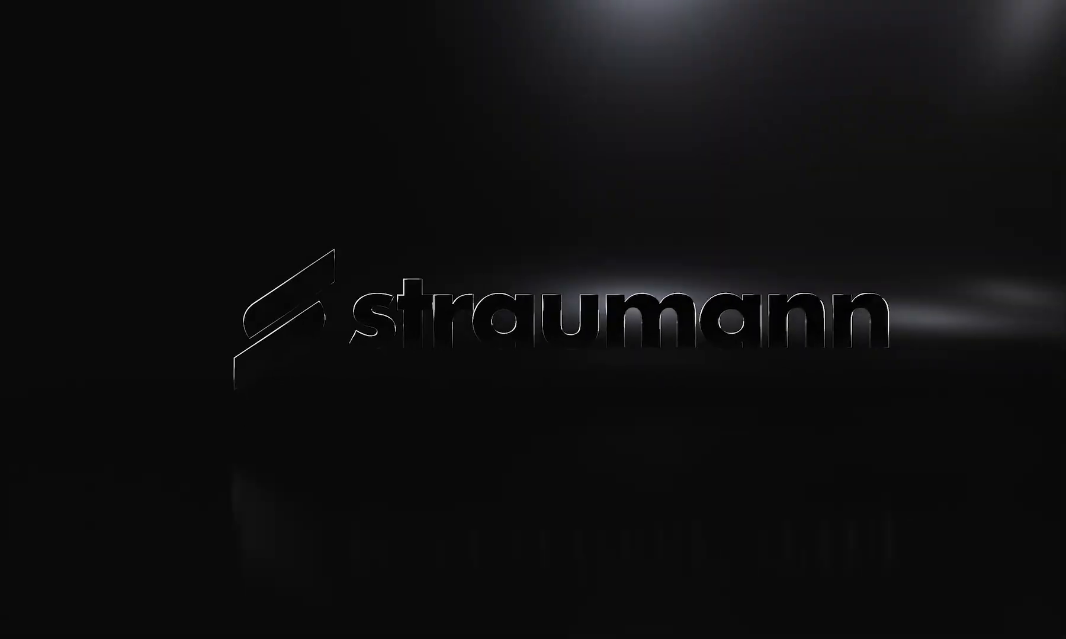